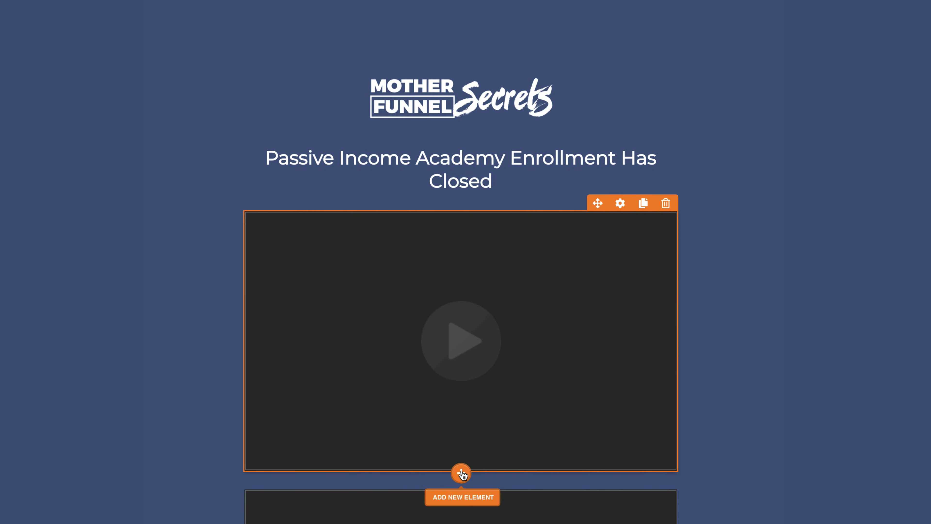
Step: Insert a Button element from the Form section directly below the first video
click(461, 472)
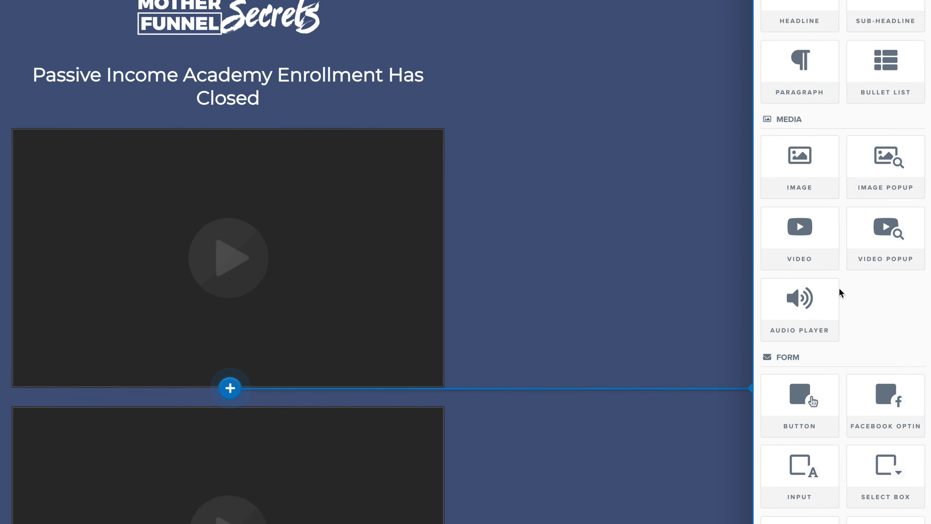
click(806, 401)
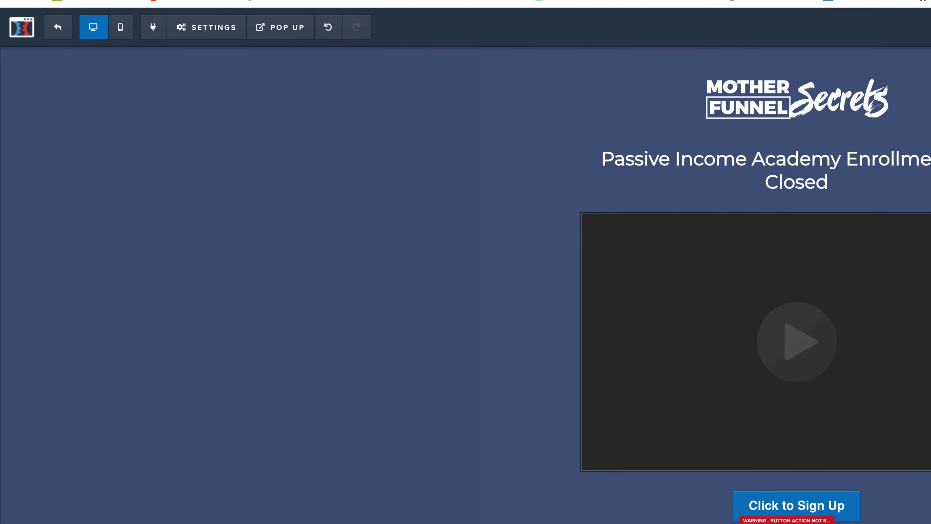
Step: Copy the 90° #020024 → #090979 (35%) → #00d4ff linear-gradient CSS from cssgradient.io
key(ctrl+Tab)
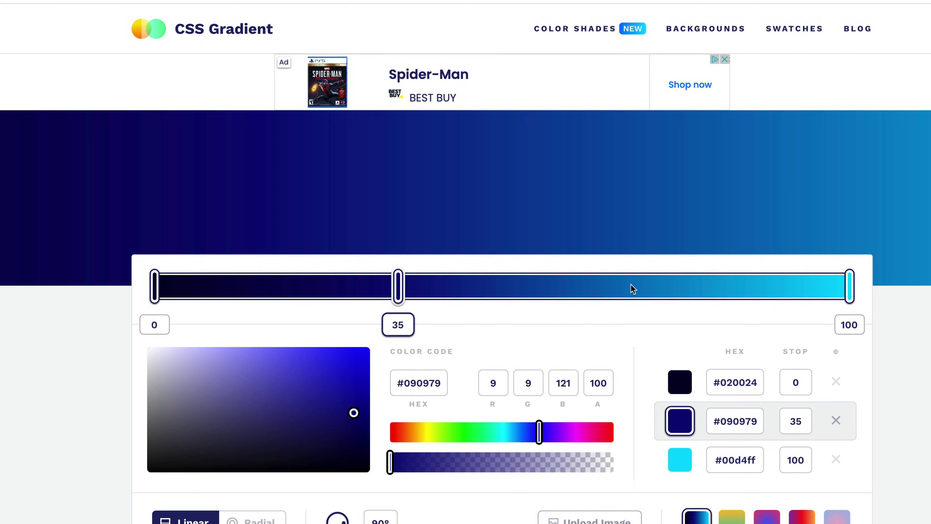
scroll(640, 302, down, 8)
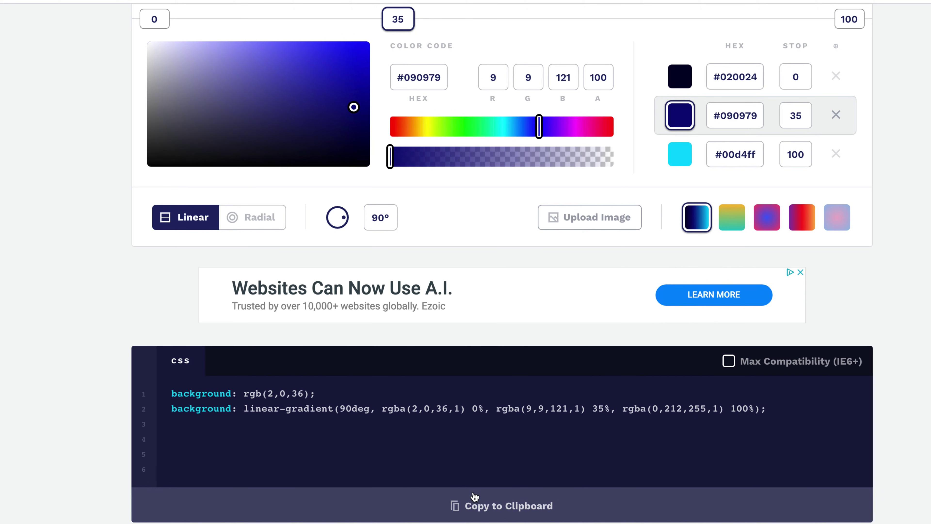
click(487, 511)
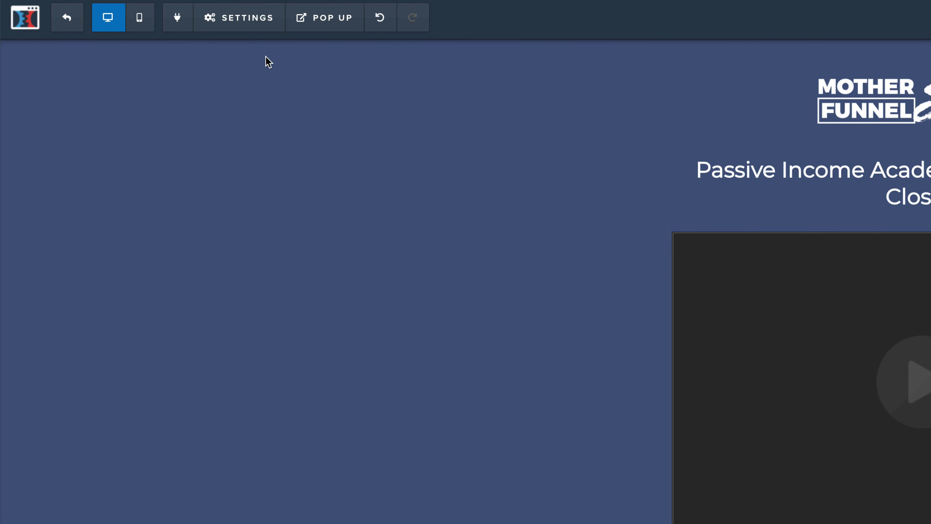
Step: Open the page's Custom CSS editor under Settings and delete all the existing CSS
click(252, 23)
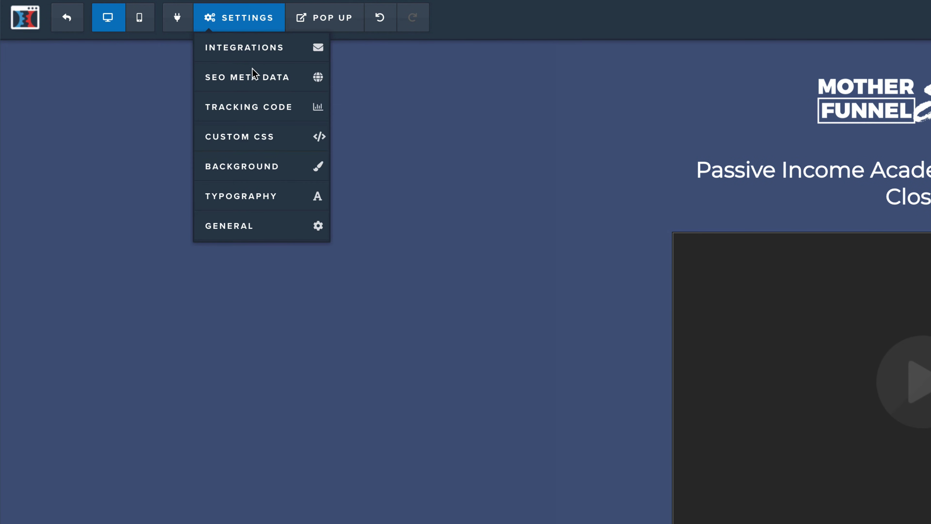
click(245, 26)
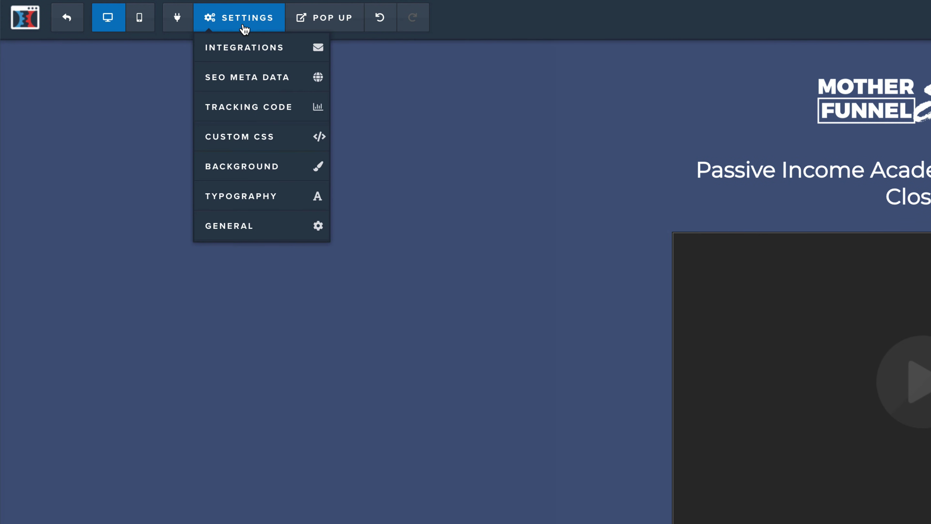
click(246, 136)
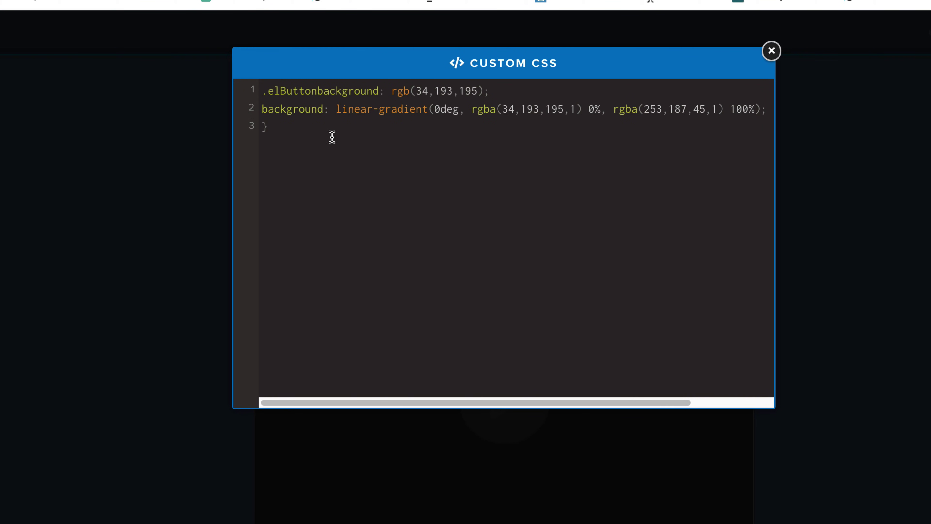
drag(313, 131, 263, 86)
key(BackSpace)
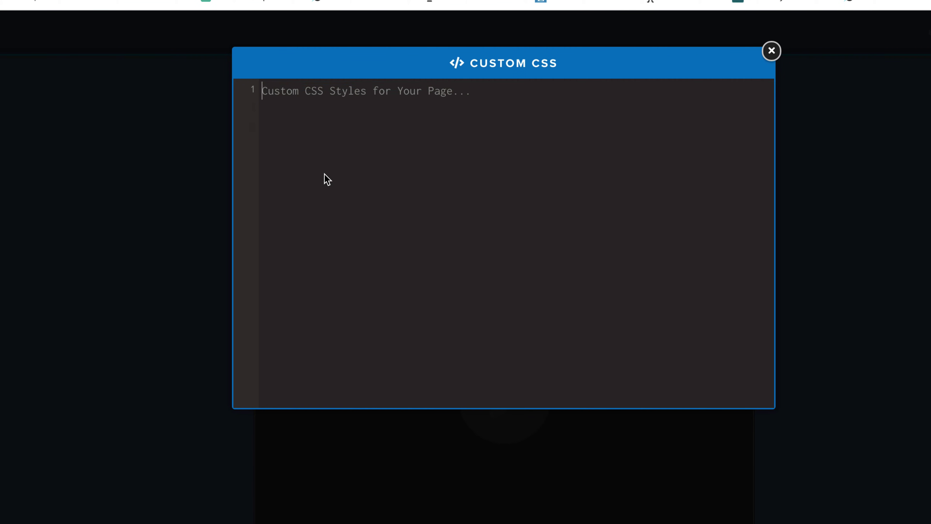
Step: Write an .elButton{ } rule and paste the copied gradient CSS inside it
text(.el)
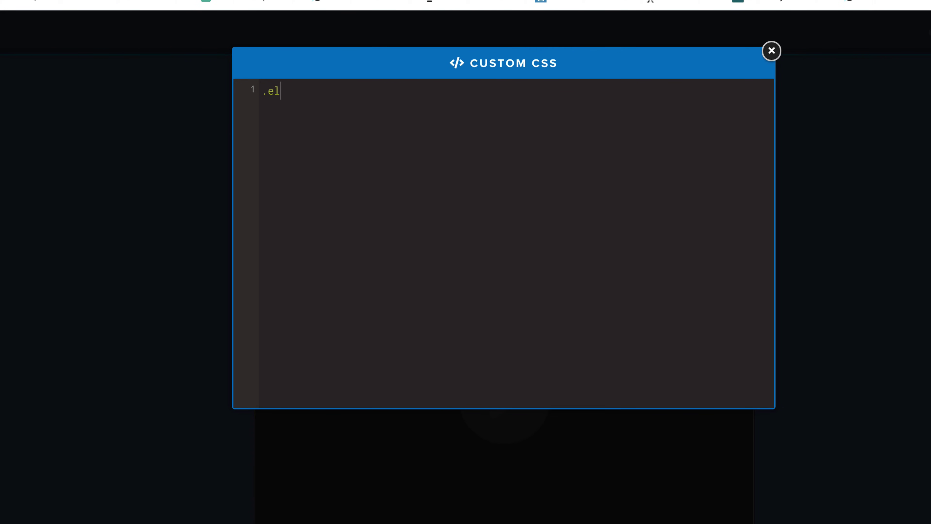
text(Button{)
key(Return)
key(Return)
text(})
click(268, 108)
text(background: rgb(2,0,36); background: linear-gradient(90deg, rgba(2,0,36,1) 0%, rgba(9,9,121,1) 35%, rgba(0,212,255,1) 100%);)
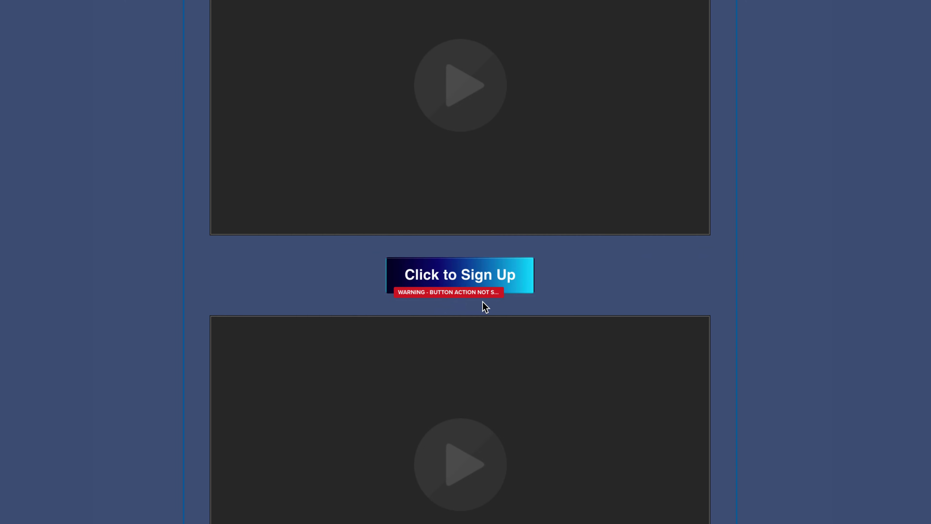
Step: Add a second Sign Up button below the first and give it the Light Button style
click(461, 295)
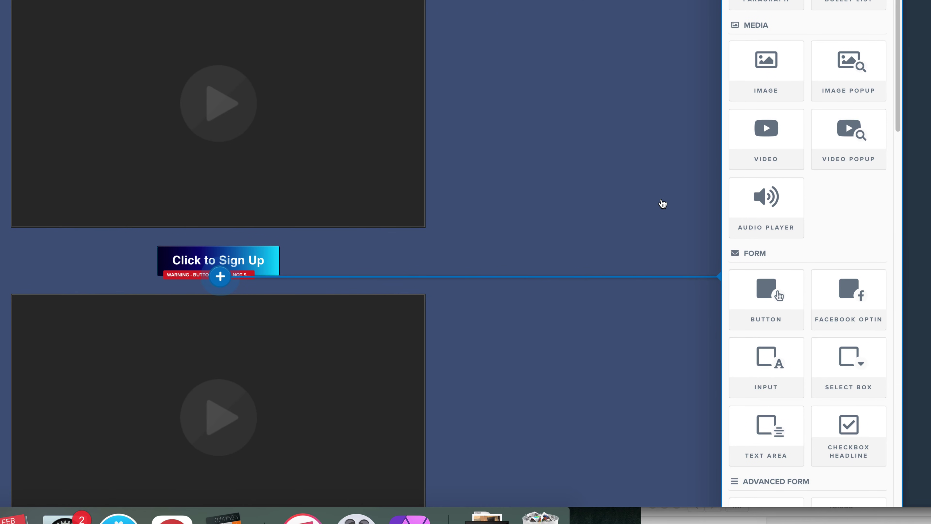
scroll(784, 211, down, 2)
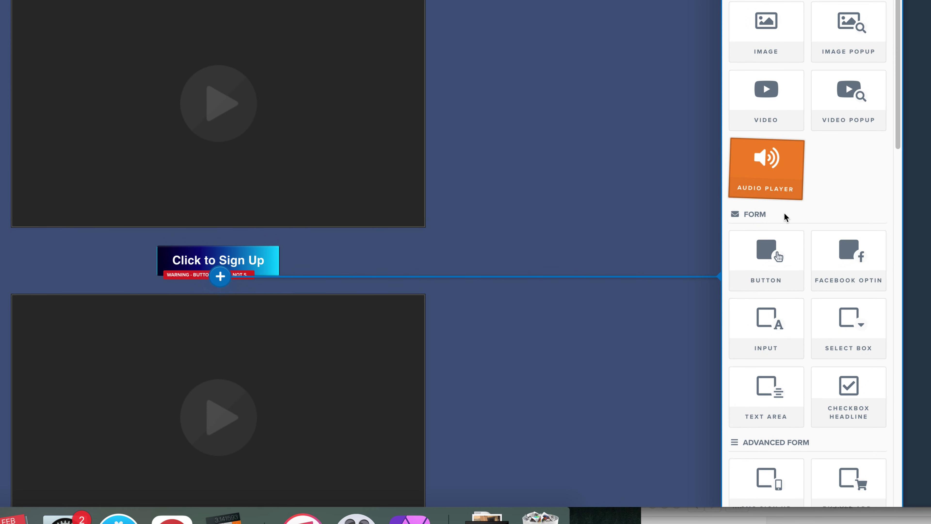
click(770, 261)
click(222, 308)
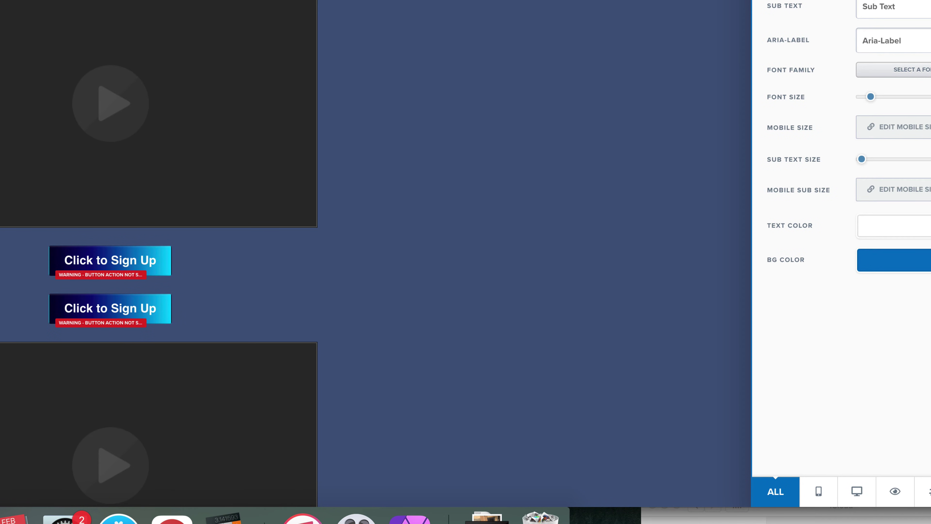
scroll(800, 129, down, 1)
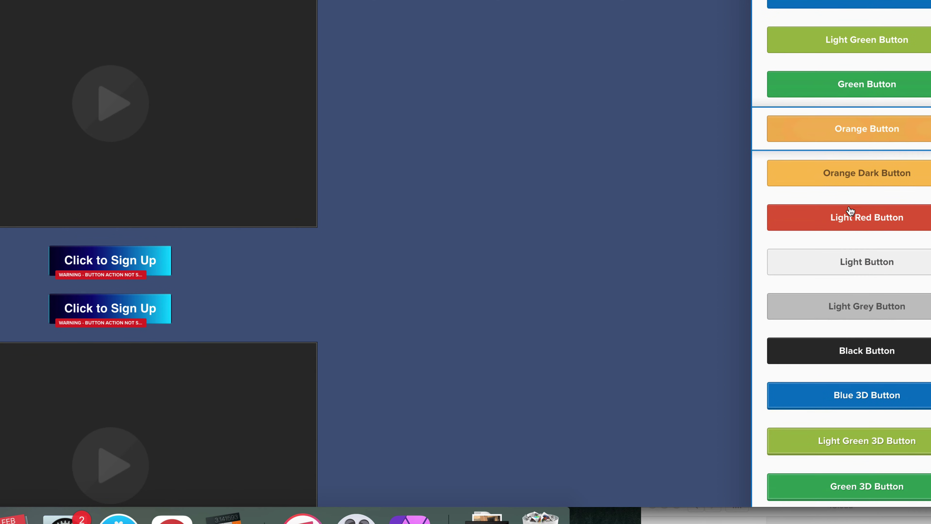
click(854, 263)
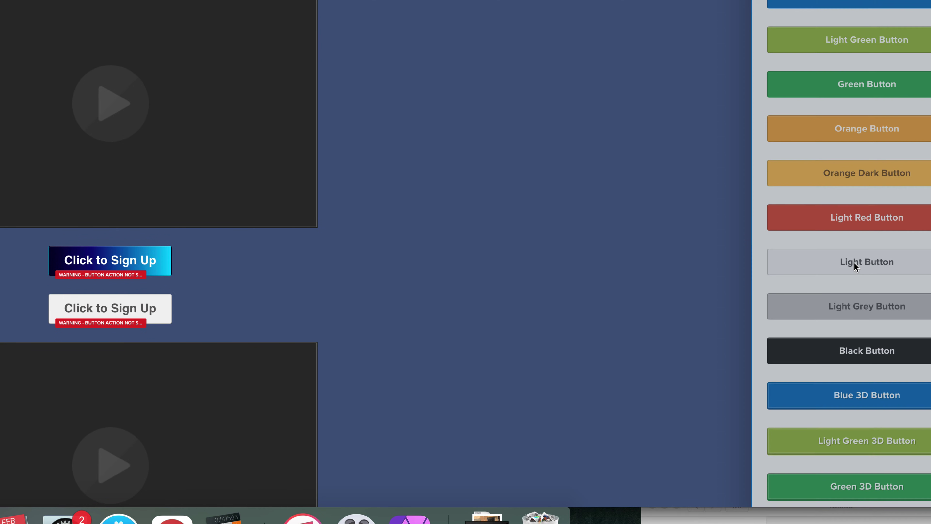
click(374, 381)
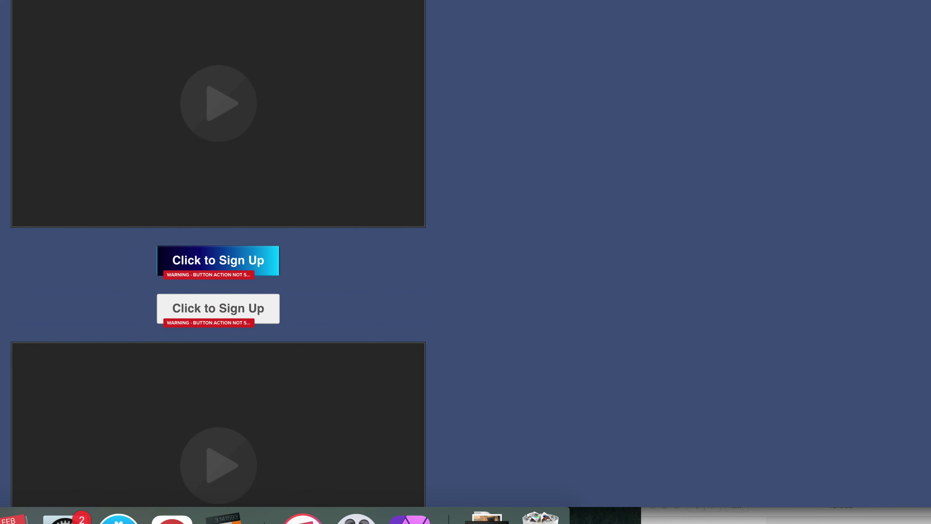
Step: Delete the gradient-styled Sign Up button
mouse_move(349, 263)
mouse_move(407, 250)
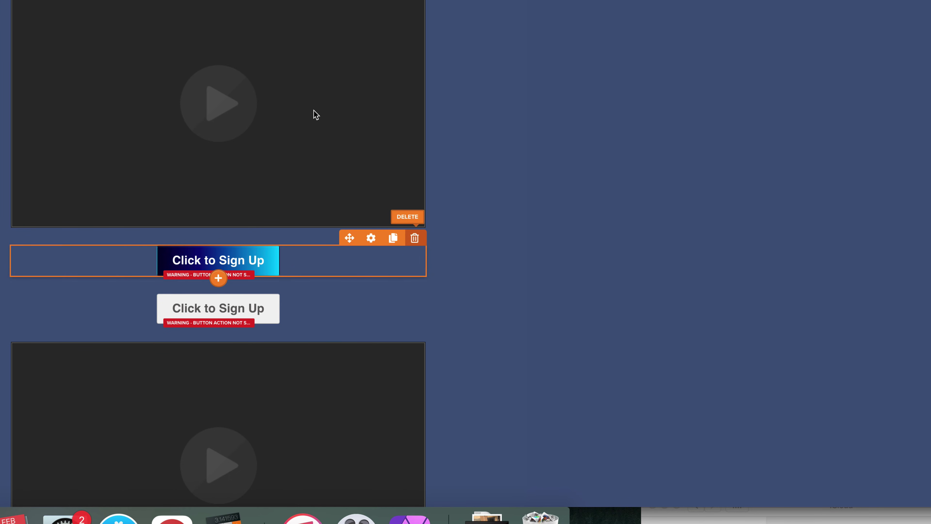
click(415, 238)
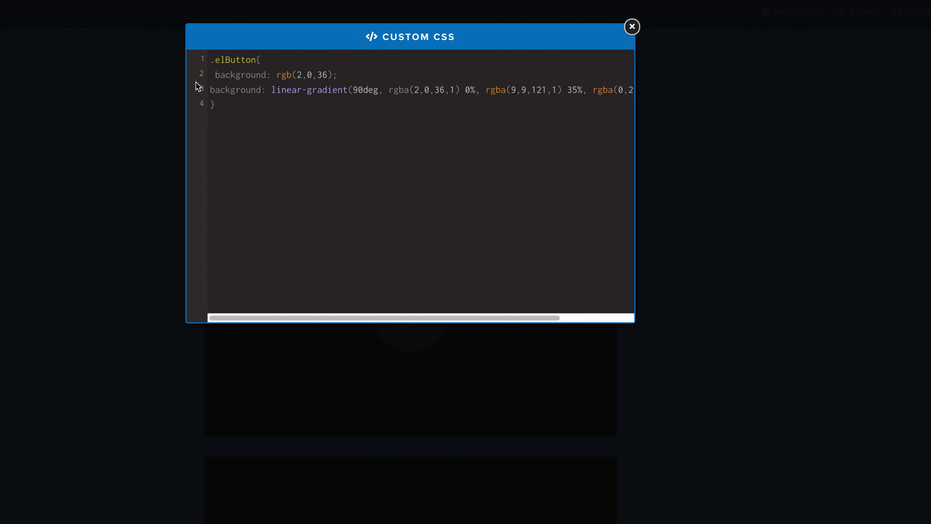
Step: Wrap the .elButton gradient rule in /* and */ comment markers
click(209, 61)
text(/*)
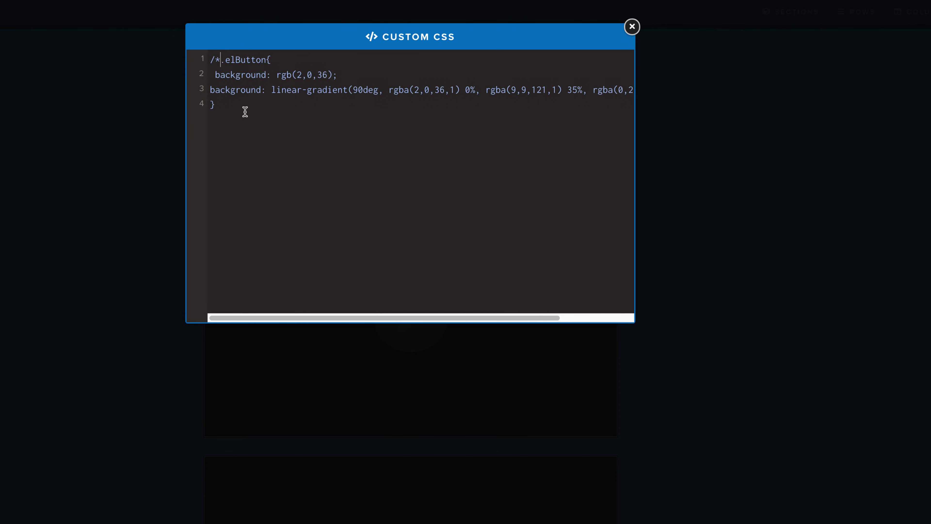
click(245, 109)
text(*/)
Step: Close the Custom CSS editor and insert a new Sign Up button below the first video
click(632, 26)
mouse_move(410, 428)
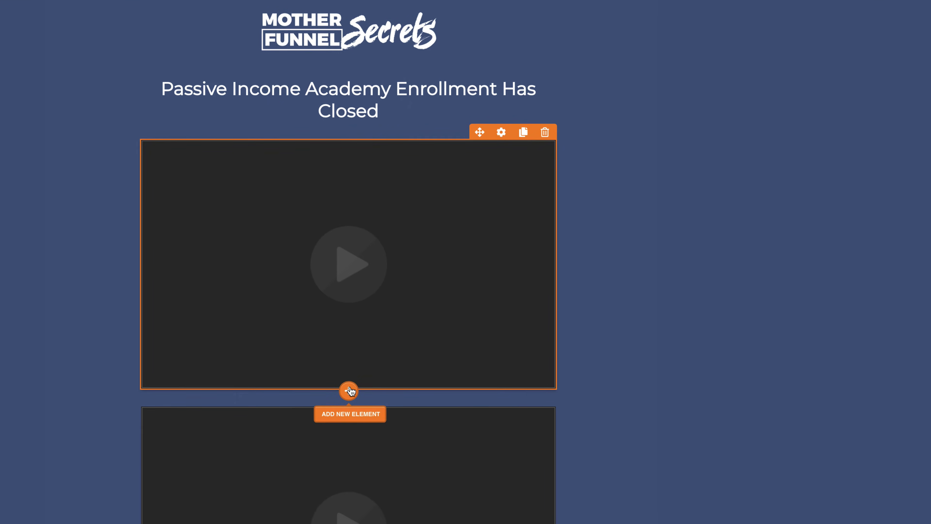
click(336, 381)
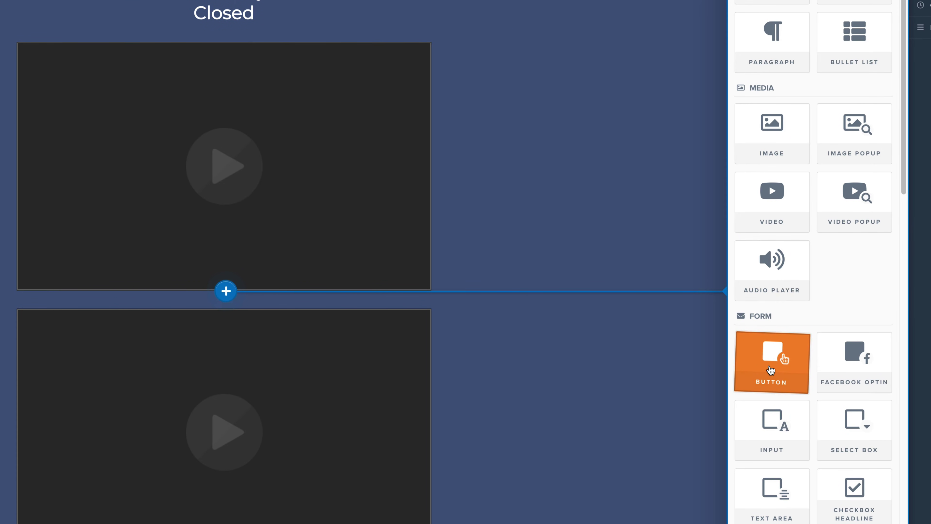
click(770, 370)
Step: Apply the Light Button preset to the new Sign Up button
mouse_move(279, 328)
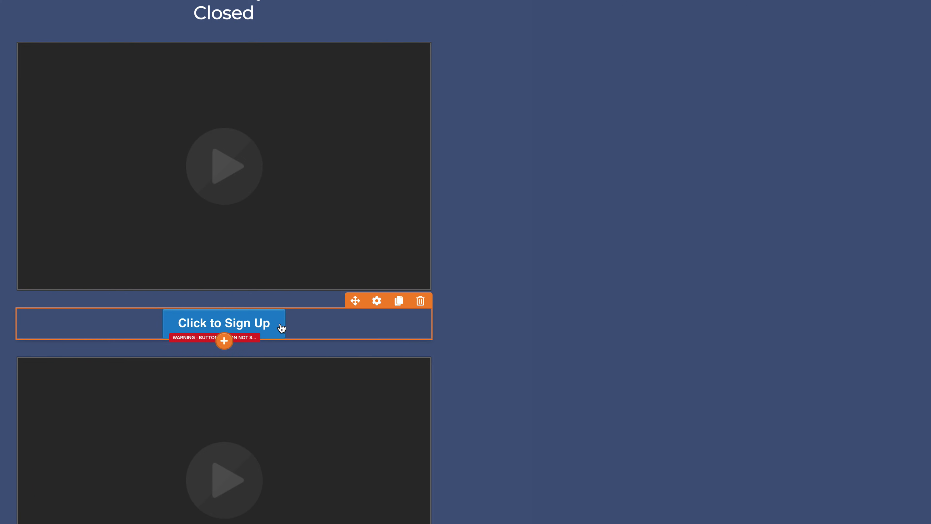
click(377, 300)
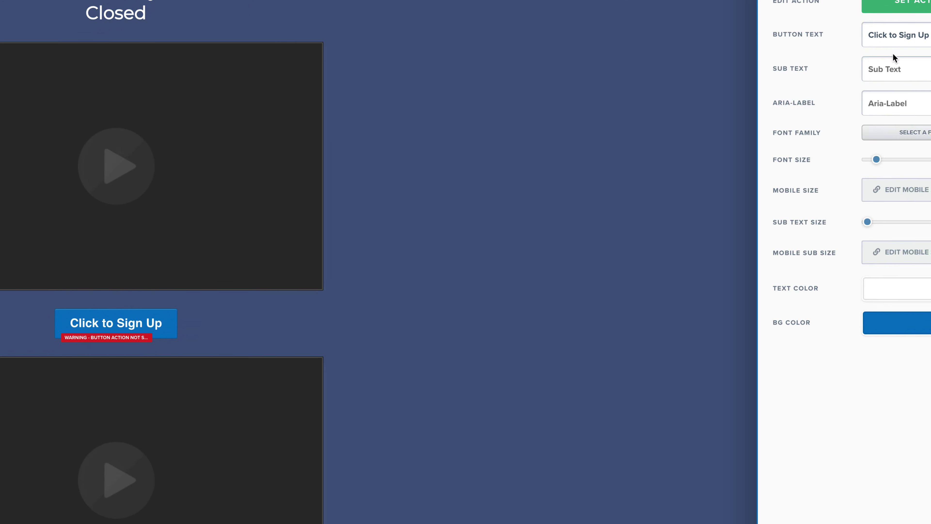
scroll(893, 147, down, 15)
scroll(918, 235, down, 4)
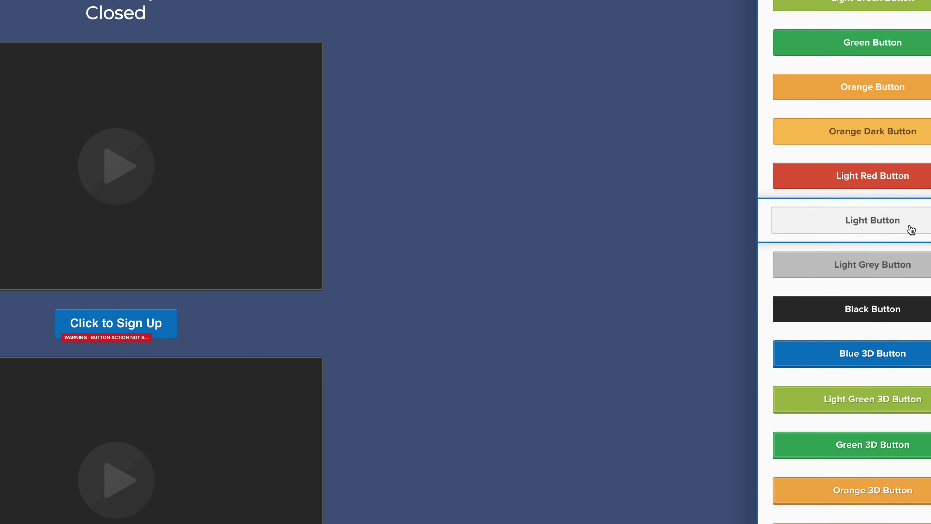
click(911, 228)
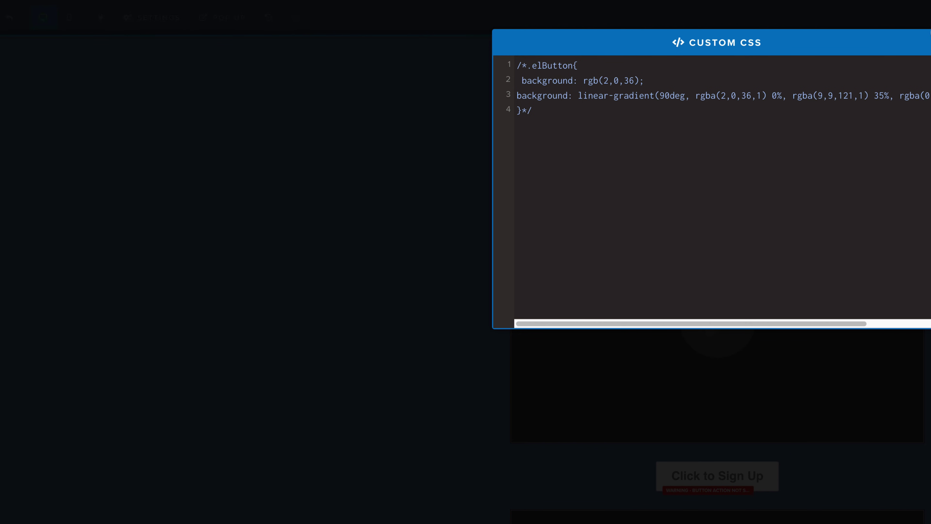
Step: Remove the /* and */ markers around the .elButton rule and close the CSS editor
click(546, 116)
key(BackSpace)
key(BackSpace)
click(526, 67)
key(BackSpace)
key(BackSpace)
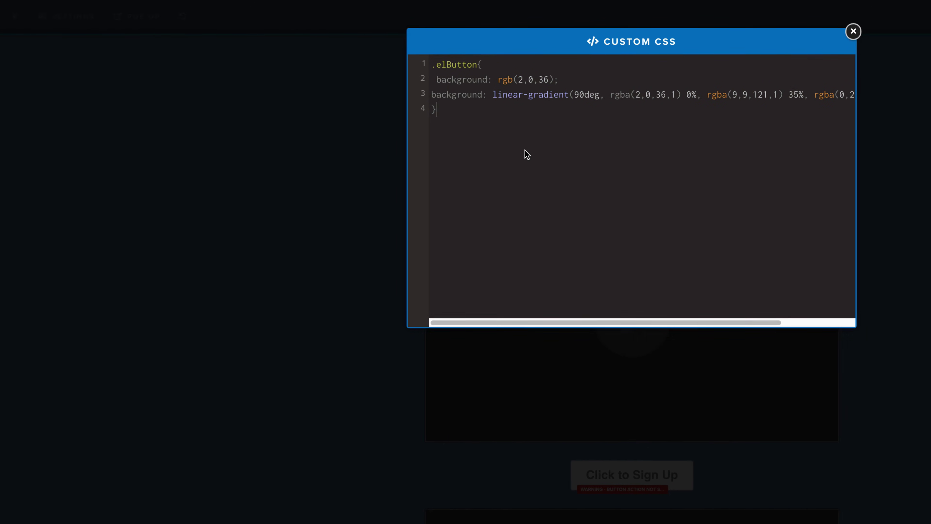
click(836, 31)
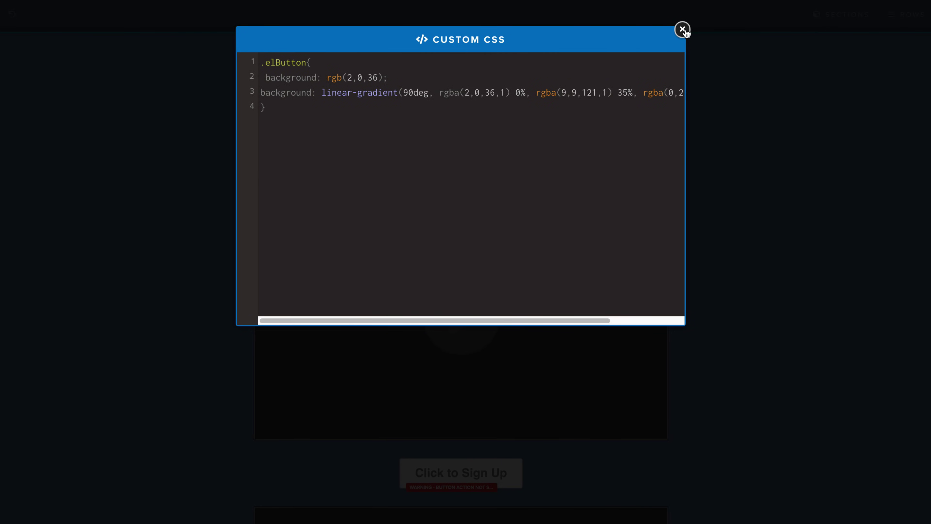
Step: Delete the Light Button row under the first video and insert a new Sign Up button there
click(682, 29)
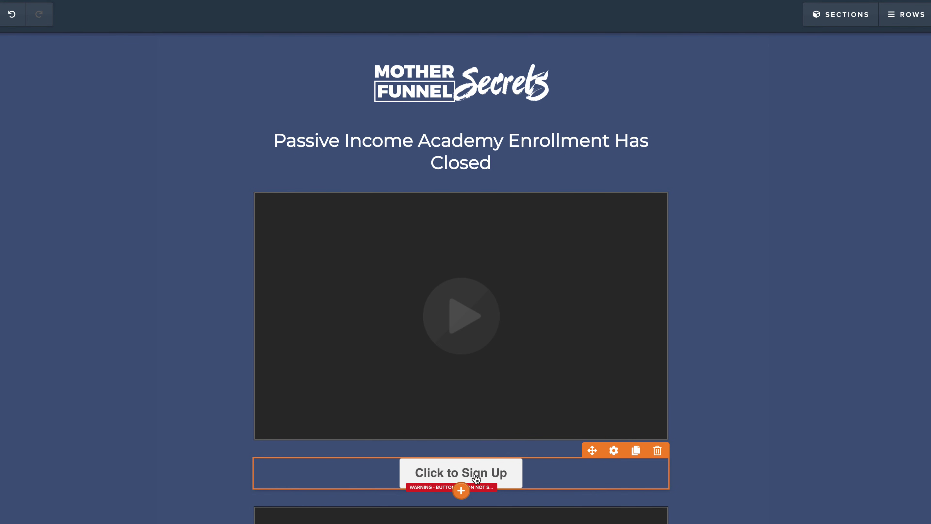
mouse_move(464, 498)
click(657, 450)
key(Return)
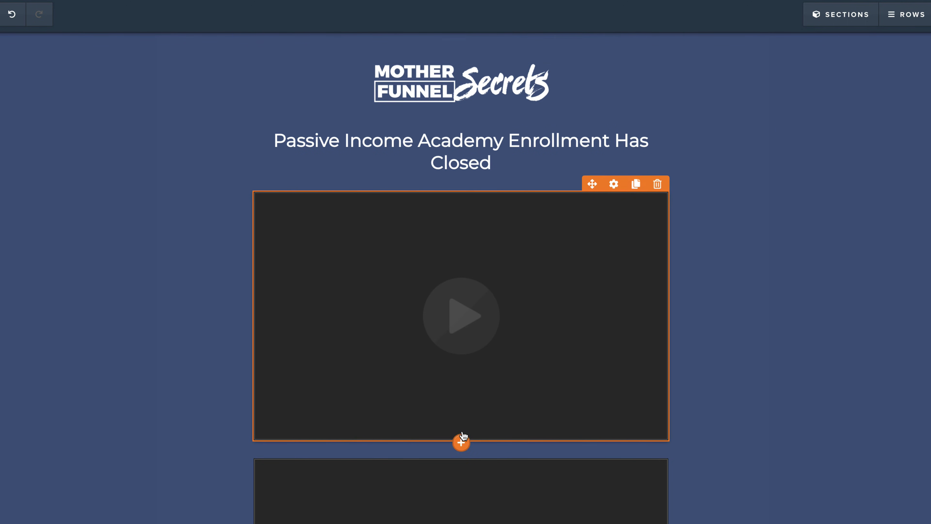
click(462, 439)
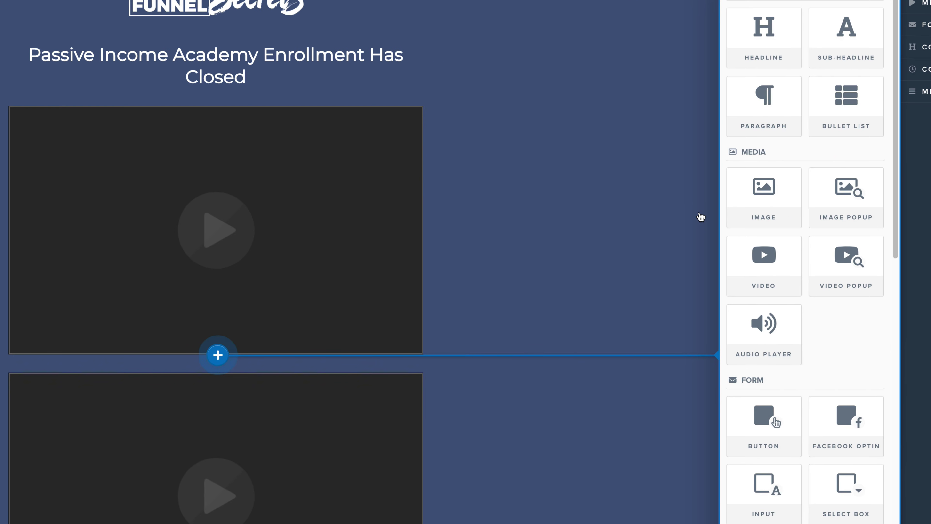
click(766, 427)
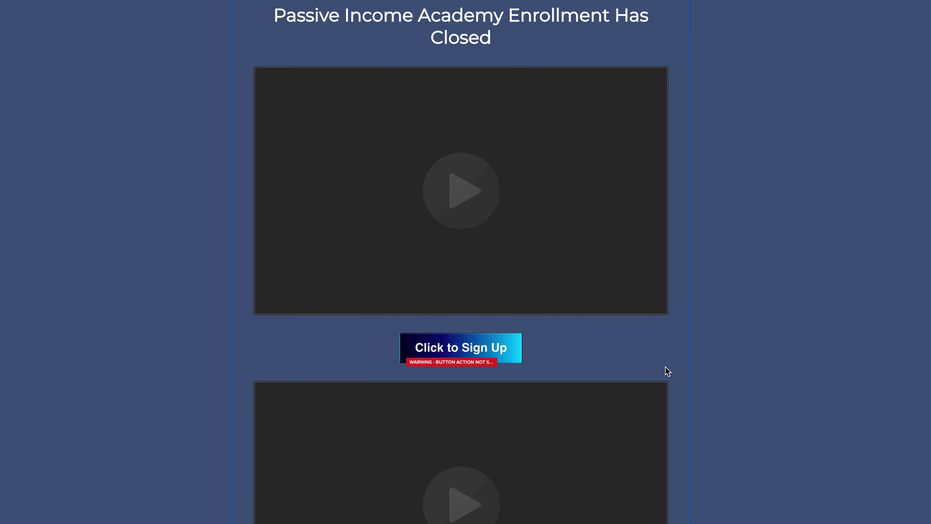
Step: Delete the new button row and re-comment the .elButton gradient rule with /* */
click(656, 321)
key(Return)
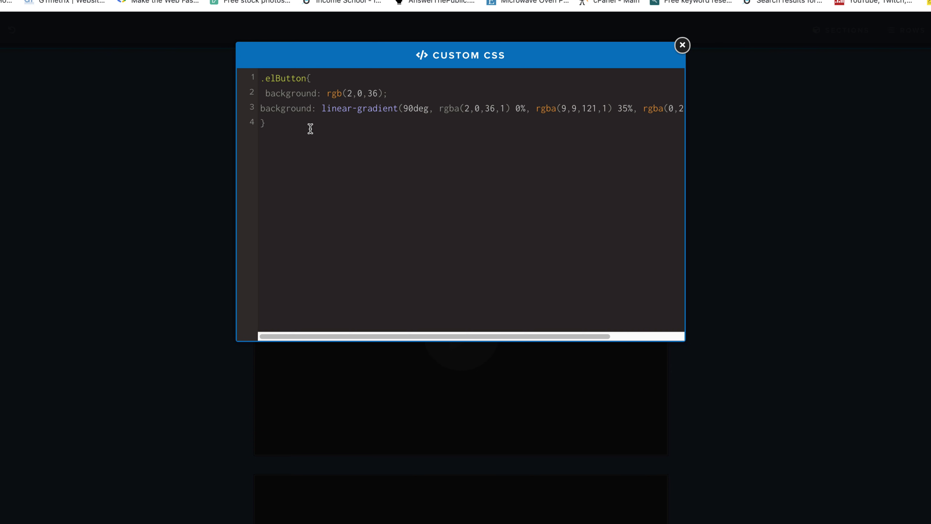
text(*)
text(/)
text(/)
text(*)
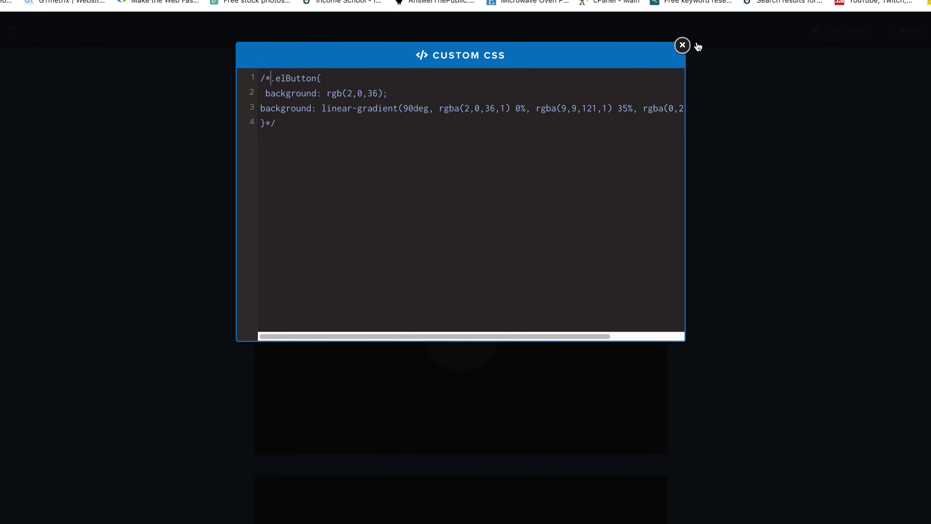
click(680, 47)
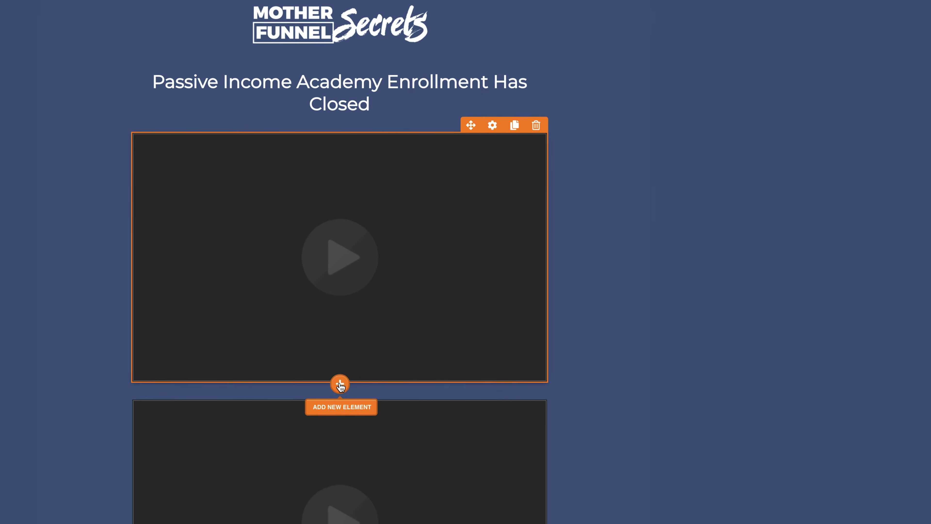
Step: Add a full-width Sign Up button below the first video and show its CSS ID #tmp_button-47748
click(340, 385)
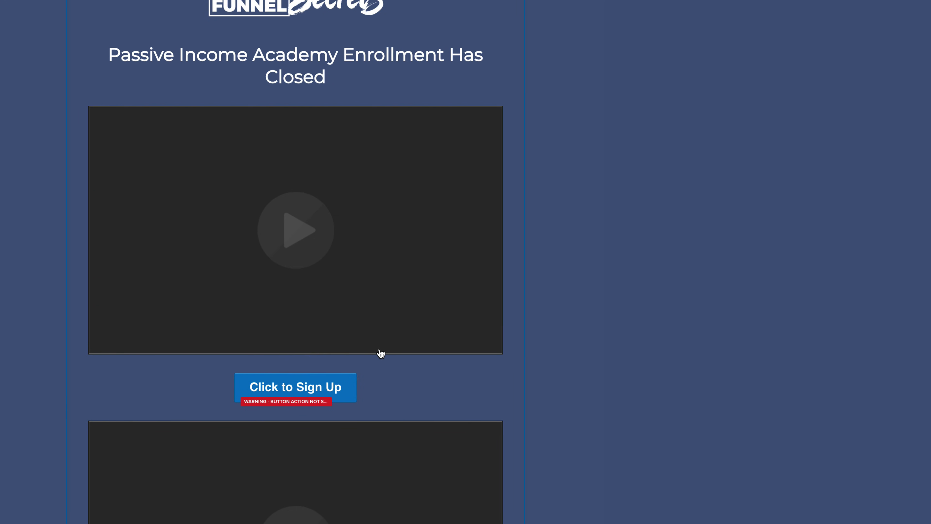
click(334, 393)
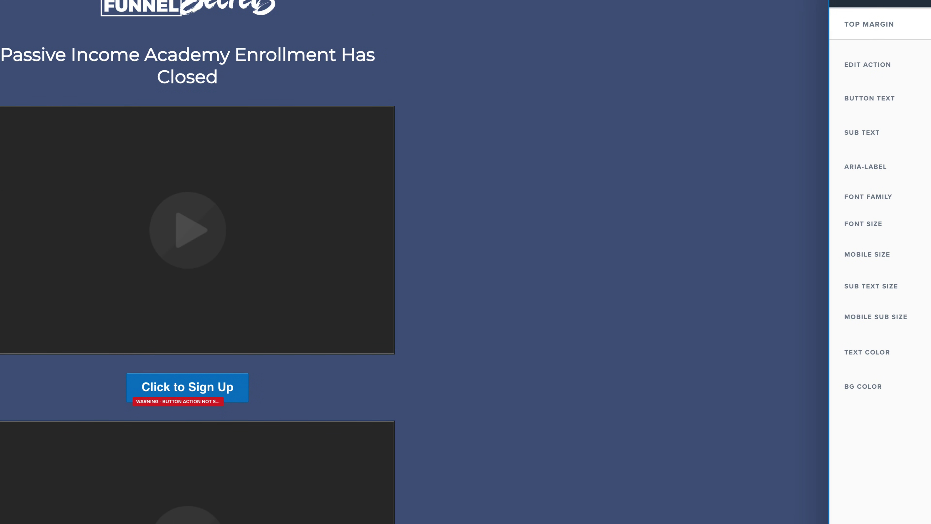
click(917, 3)
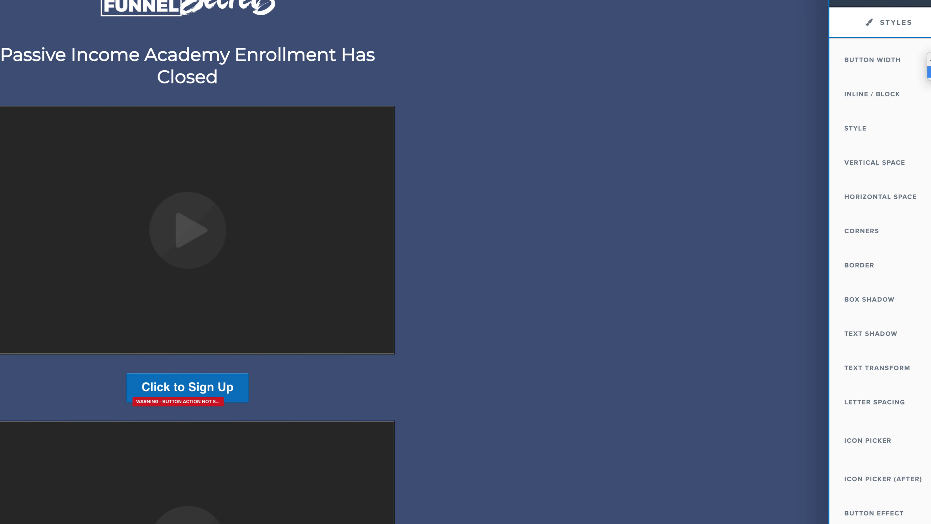
click(928, 70)
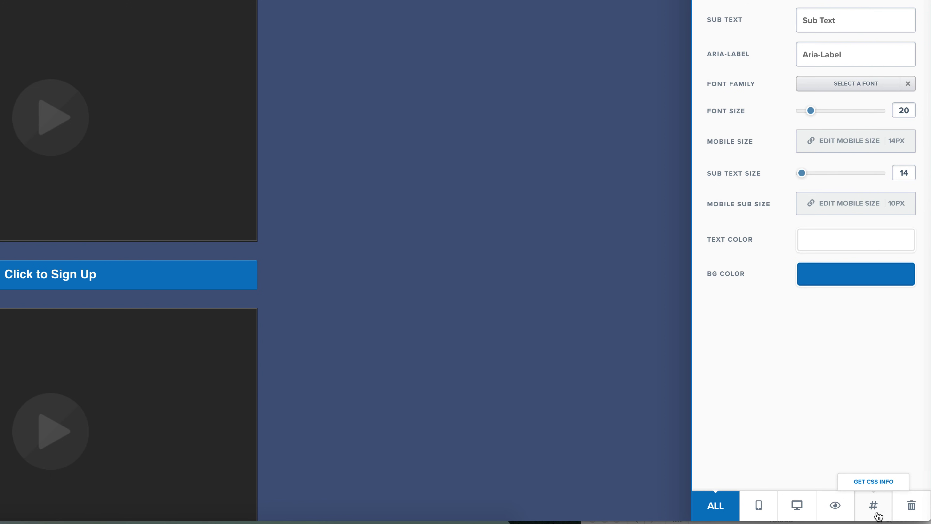
click(874, 506)
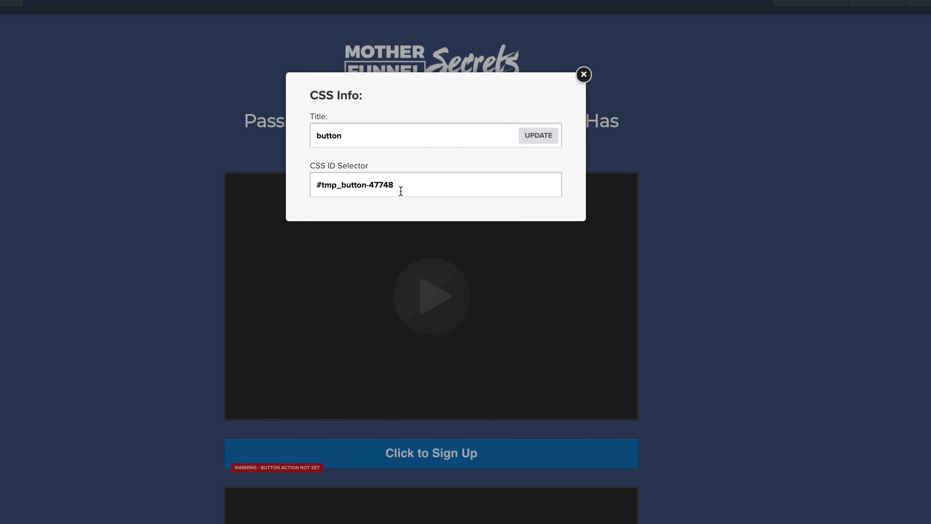
Step: Copy the new button's CSS ID selector, #tmp_button-47748
triple_click(380, 185)
right_click(380, 184)
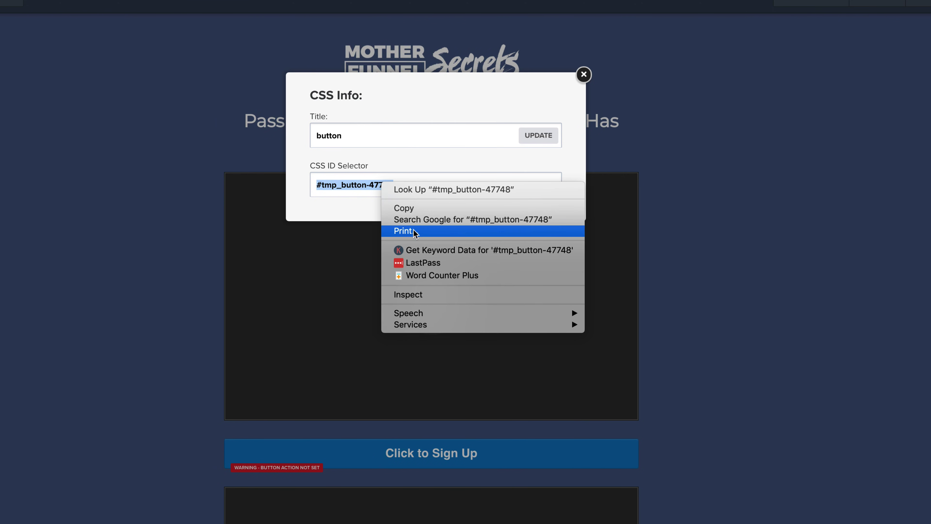
click(416, 209)
click(583, 75)
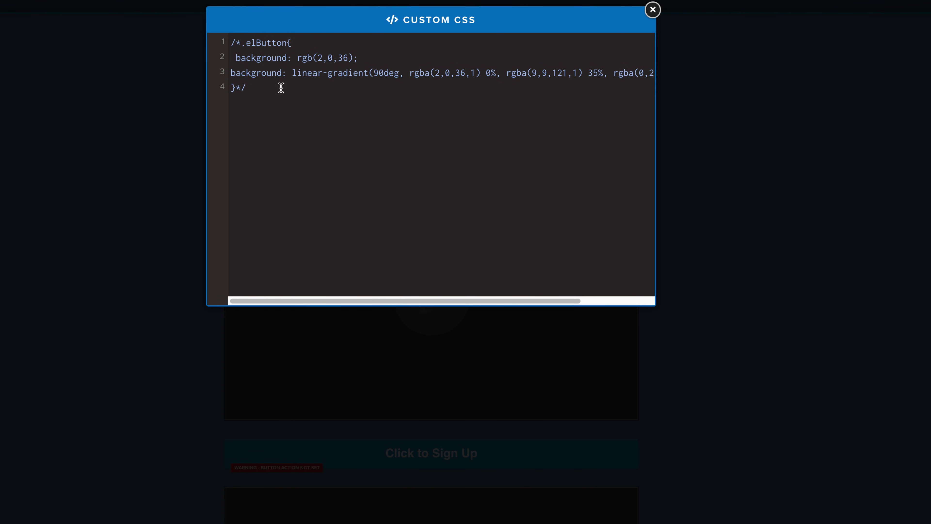
Step: In Custom CSS, uncomment the gradient rule and replace .elButton with #tmp_button-47748
click(264, 90)
key(BackSpace)
key(BackSpace)
drag(287, 42, 230, 42)
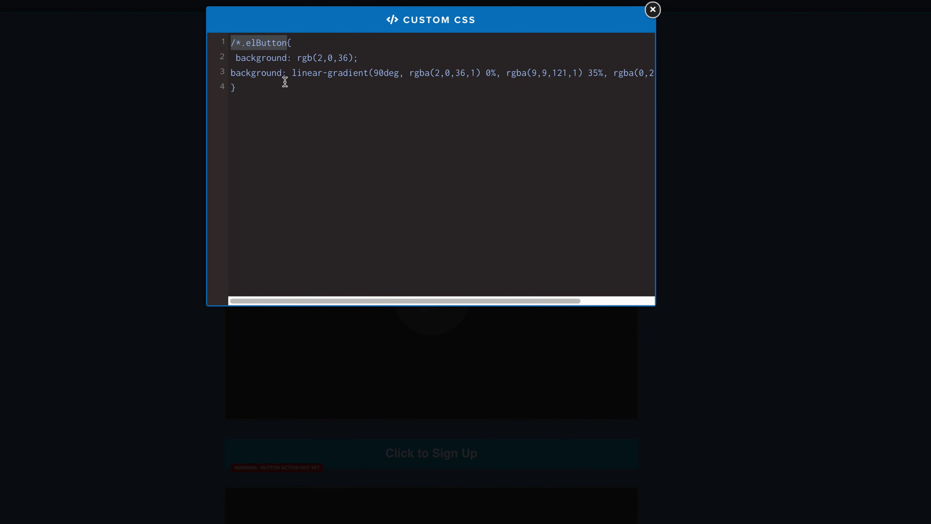
text(#{)
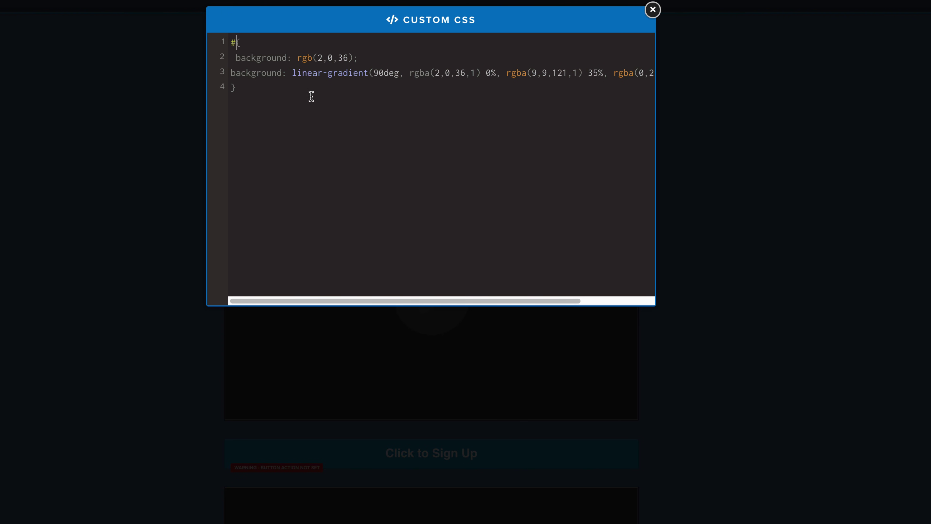
key(ctrl+v)
Step: Close the custom CSS editor and add a new element below the pink gradient button
click(653, 10)
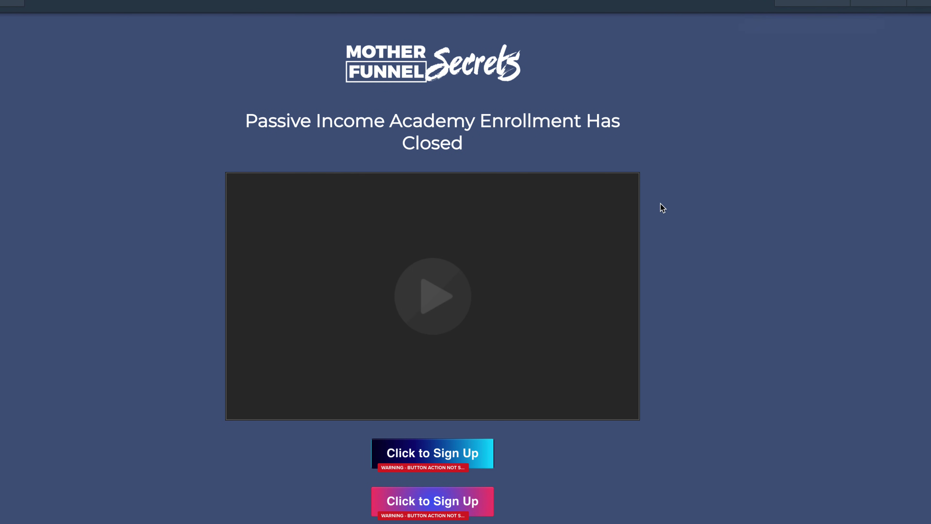
scroll(667, 415, down, 5)
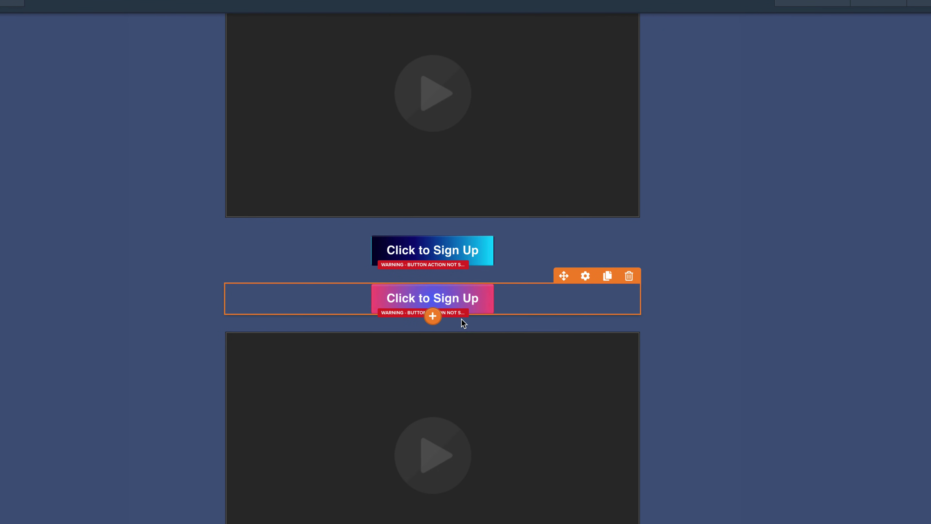
click(432, 322)
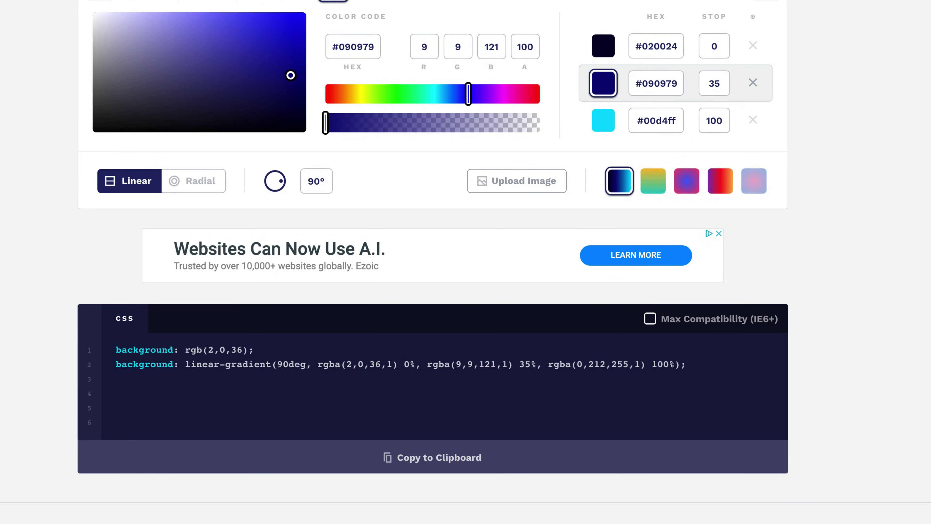
Step: Choose the fourth purple-red-orange preset in cssgradient.io
click(717, 188)
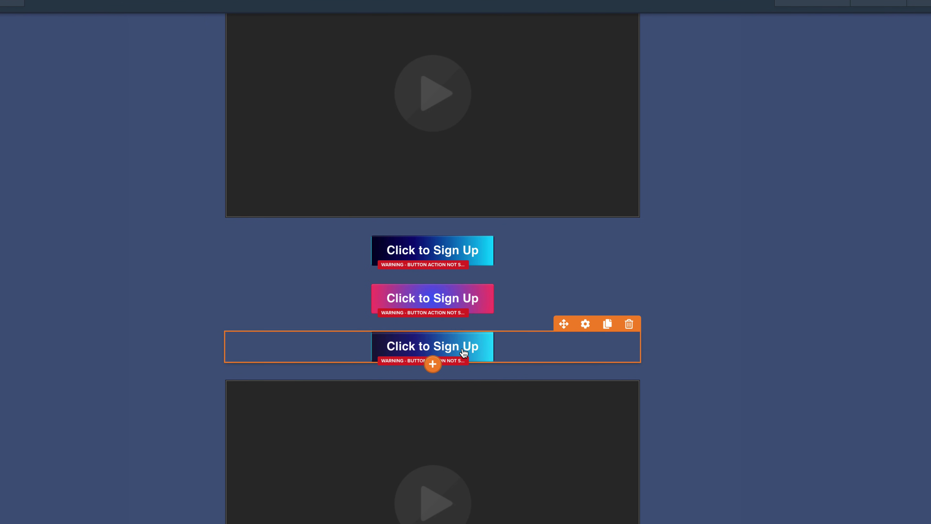
Step: From the third button's settings, copy its CSS ID selector #tmp_button-64533 via Get CSS Info
click(472, 352)
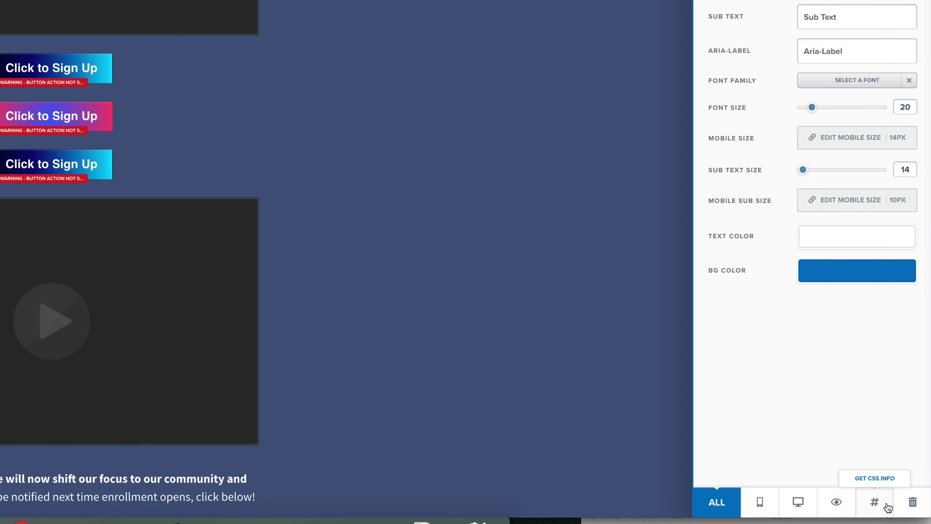
click(876, 503)
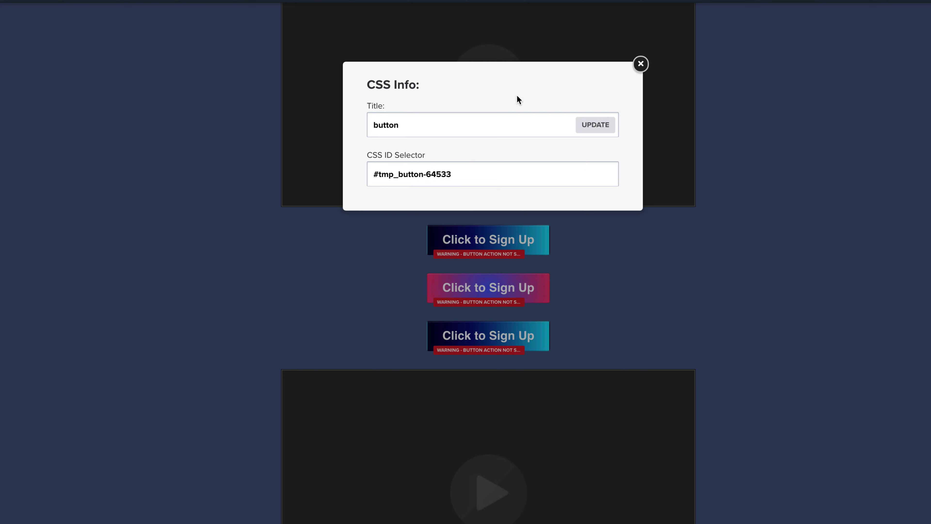
click(386, 174)
right_click(385, 174)
click(403, 200)
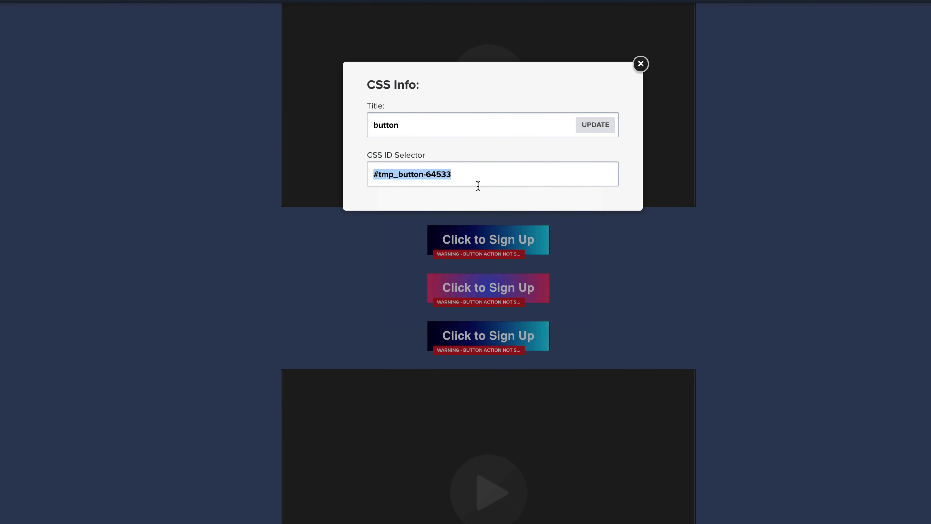
click(641, 64)
Step: In the page's Custom CSS, add a new rule opening '#tmp_button-64533 > a {' after the last rule
click(167, 19)
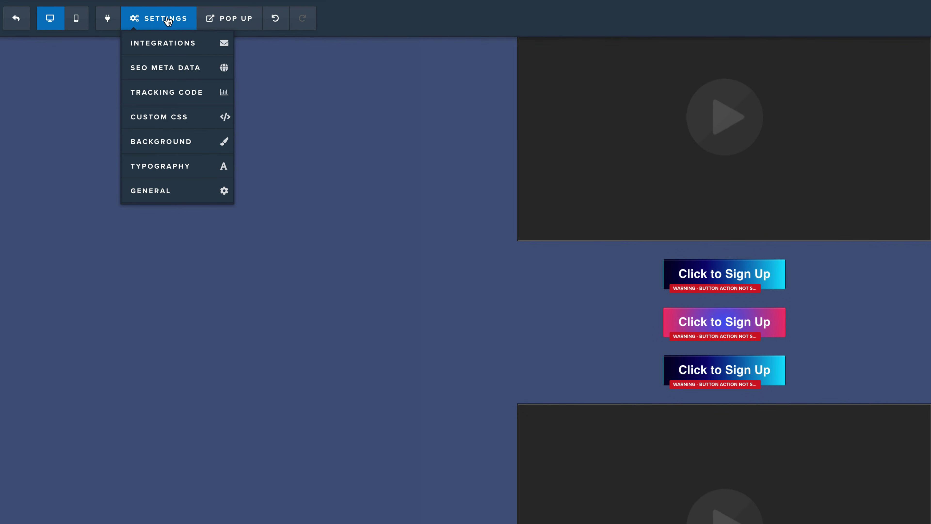
click(177, 126)
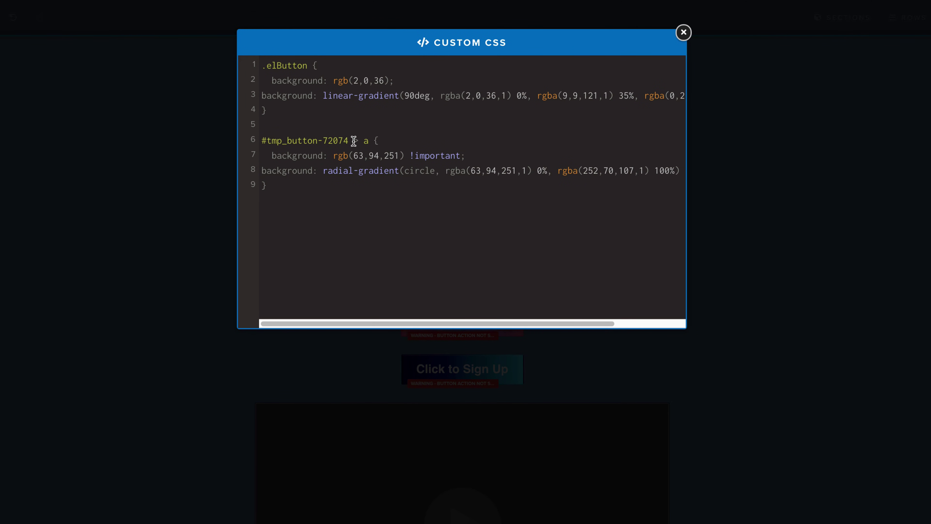
drag(353, 141, 368, 141)
click(328, 187)
key(Return)
key(Return)
key(ctrl+v)
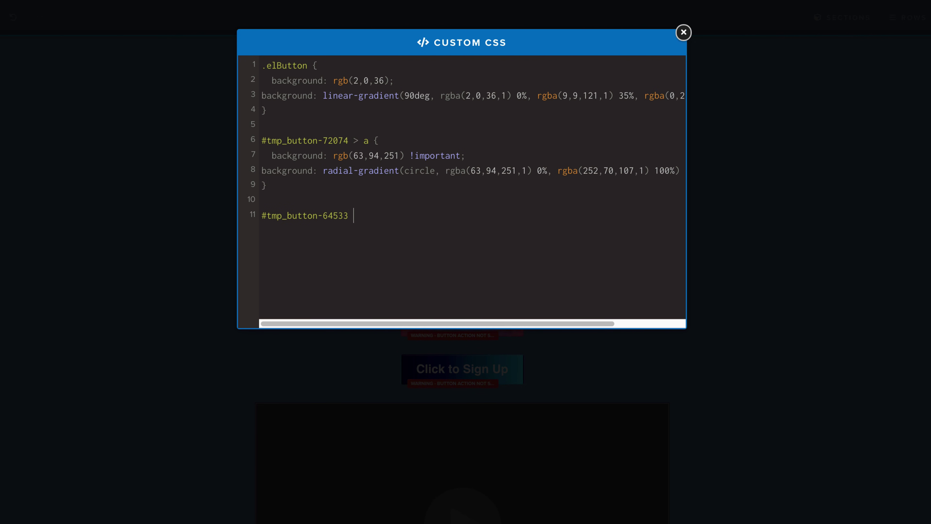
text(> a :)
key(Return)
key(BackSpace)
key(BackSpace)
text({)
key(Return)
key(Return)
Step: Close the new rule with '}', copy the purple-red-orange gradient CSS, and place the caret inside the rule
text(})
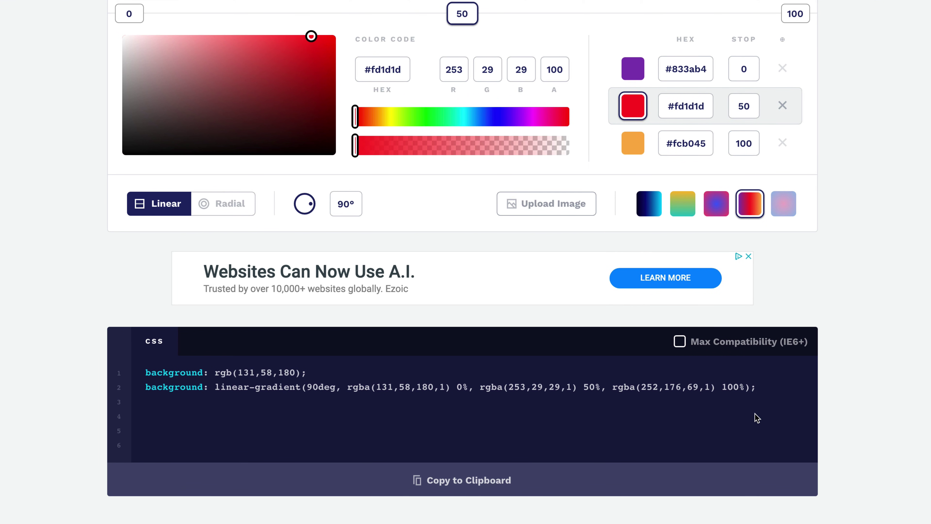
click(473, 482)
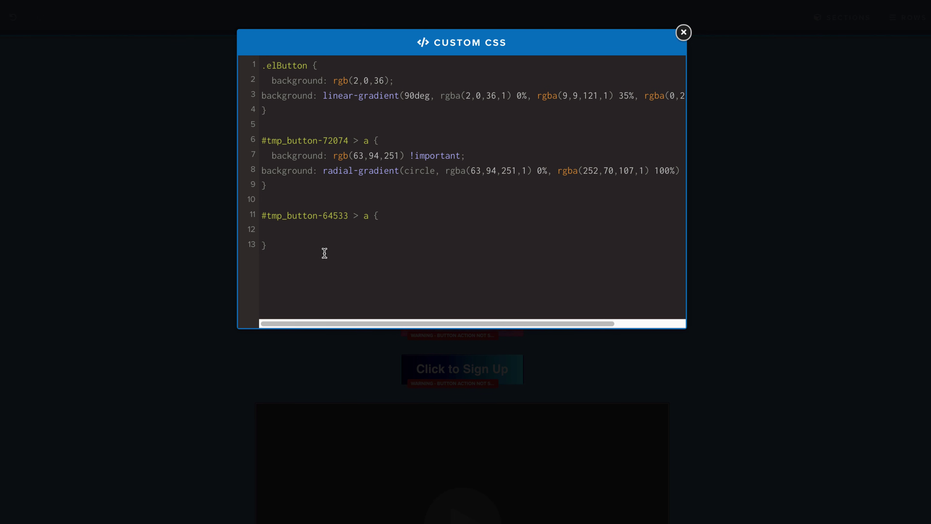
click(309, 230)
Step: Paste the purple-red-orange gradient into the #tmp_button-64533 > a rule and close the editor
key(ctrl+v)
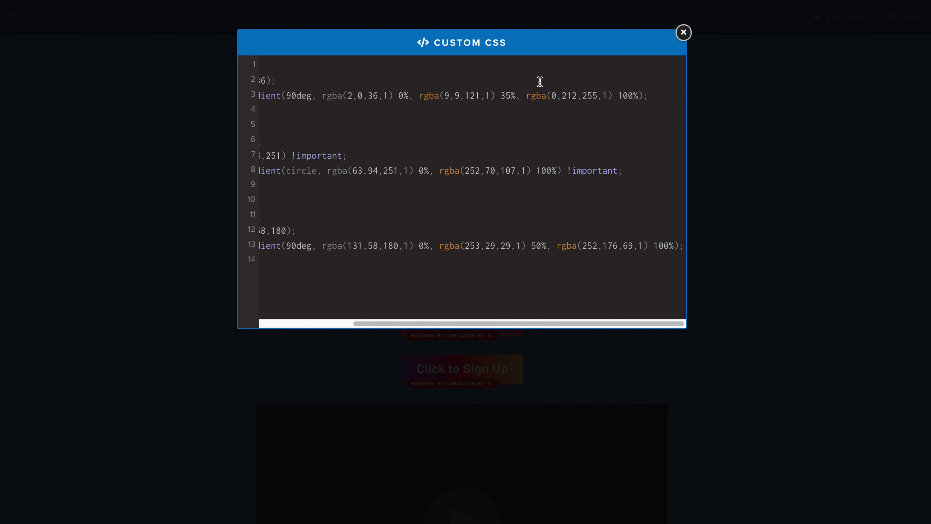
click(683, 33)
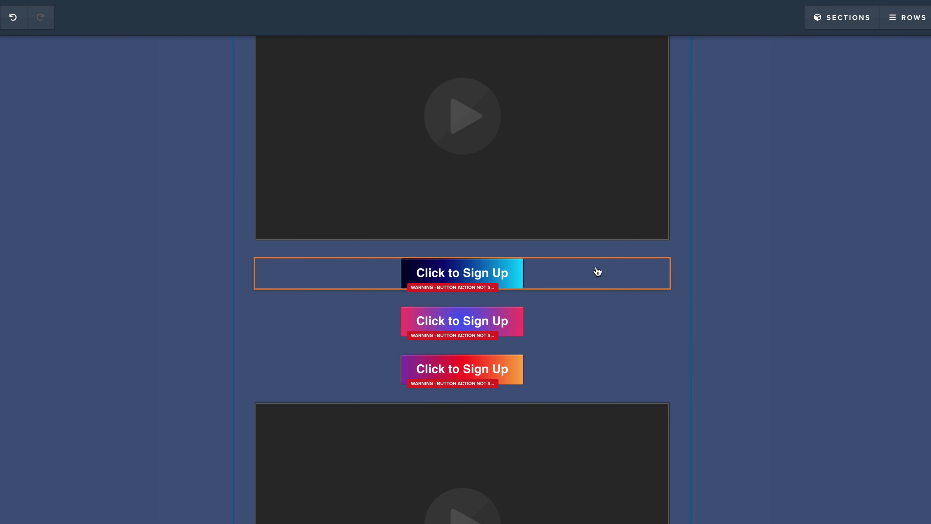